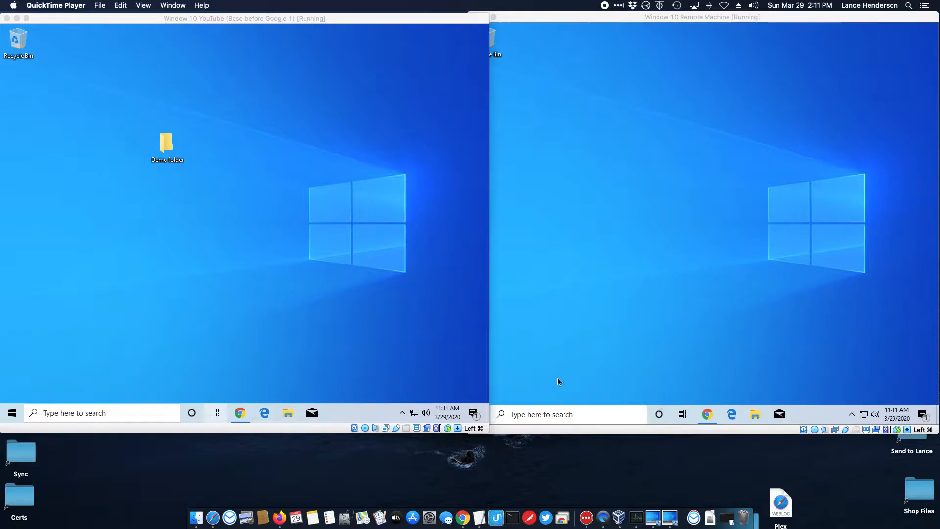
# Open remotedesktop.google.com/support in Chrome on both the left and right VMs.
pyautogui.click(240, 411)
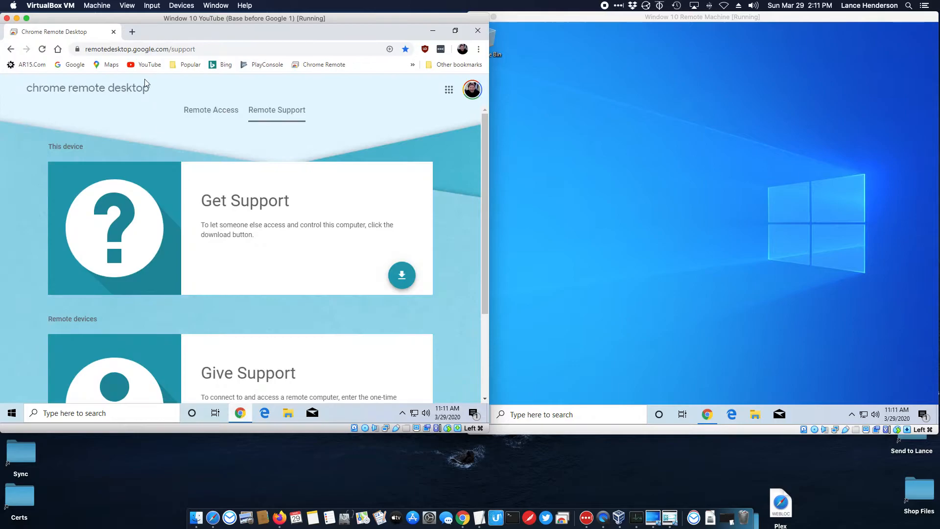
pyautogui.click(709, 409)
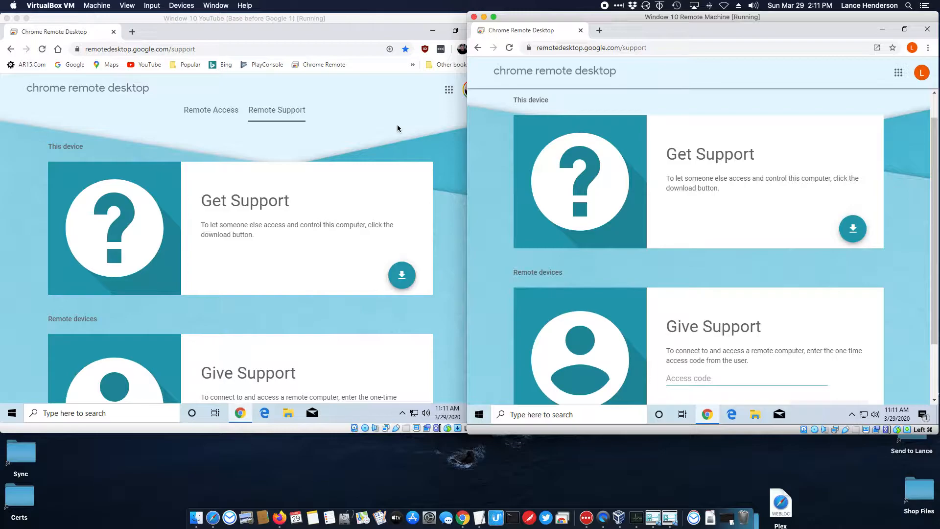
# Switch between the two VM windows, ending with the left VM's Remote Support page in front.
pyautogui.click(330, 20)
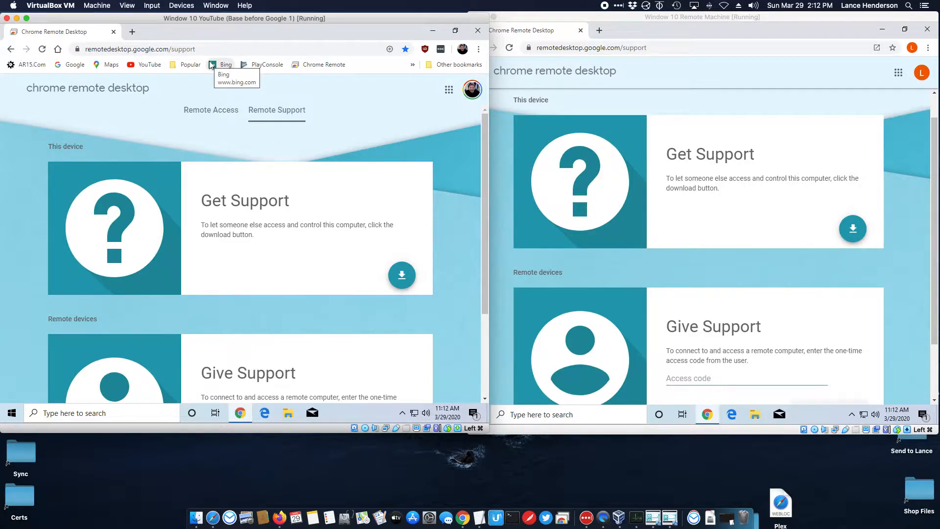
pyautogui.moveTo(200, 22)
pyautogui.mouseDown()
pyautogui.moveTo(223, 20)
pyautogui.moveTo(200, 22)
pyautogui.mouseUp()
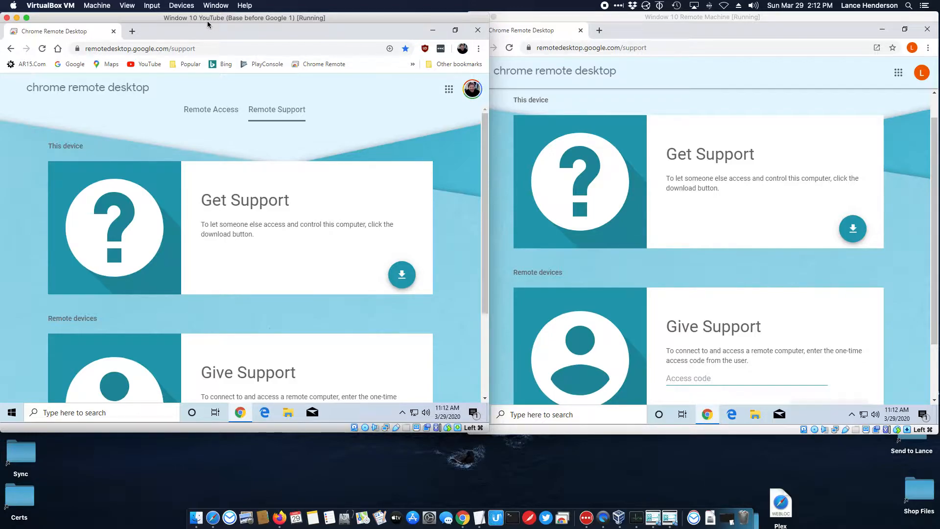
pyautogui.click(639, 16)
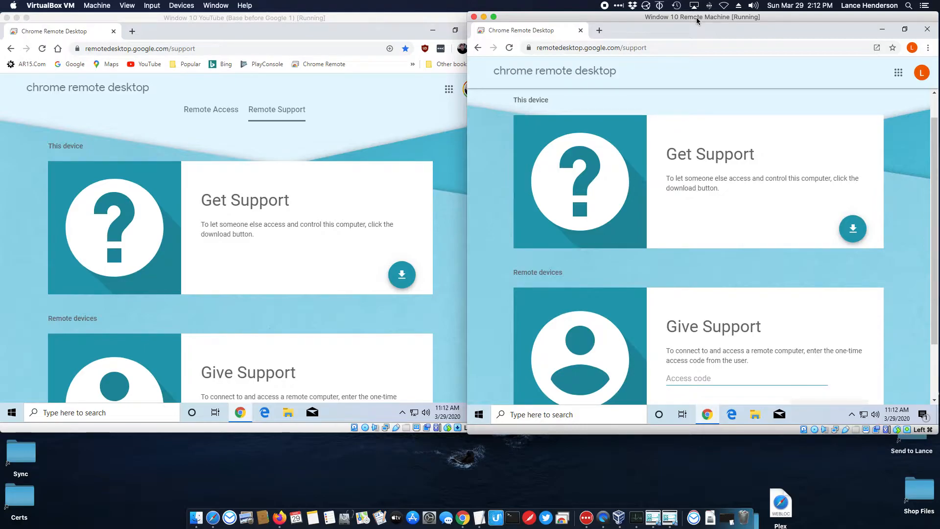
pyautogui.click(271, 142)
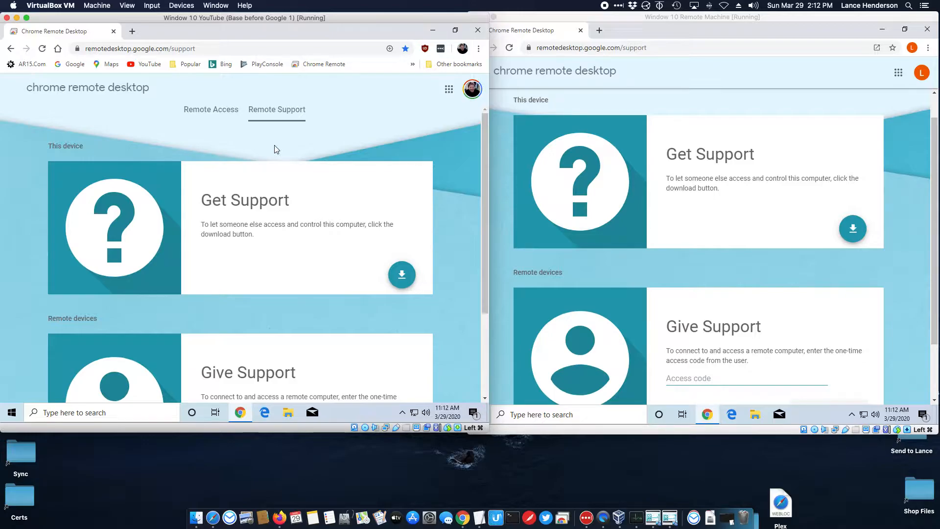
pyautogui.click(199, 112)
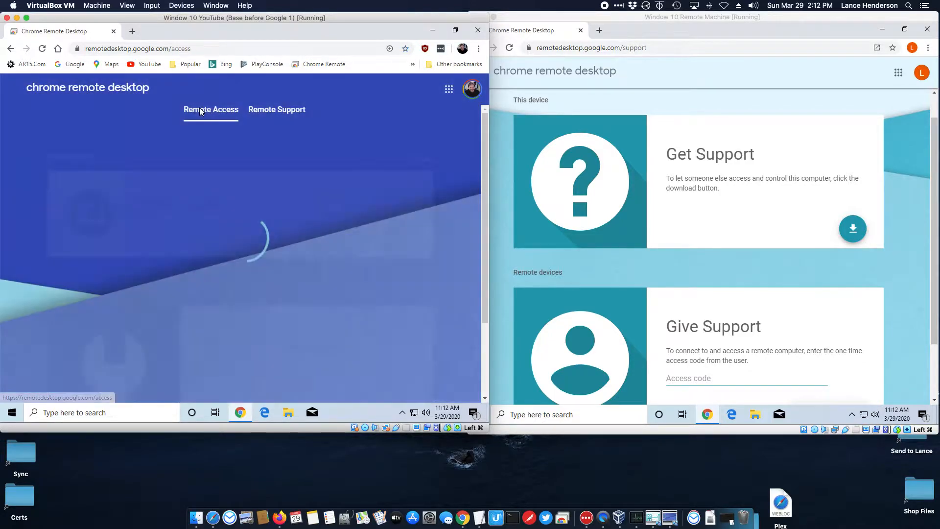
pyautogui.click(255, 113)
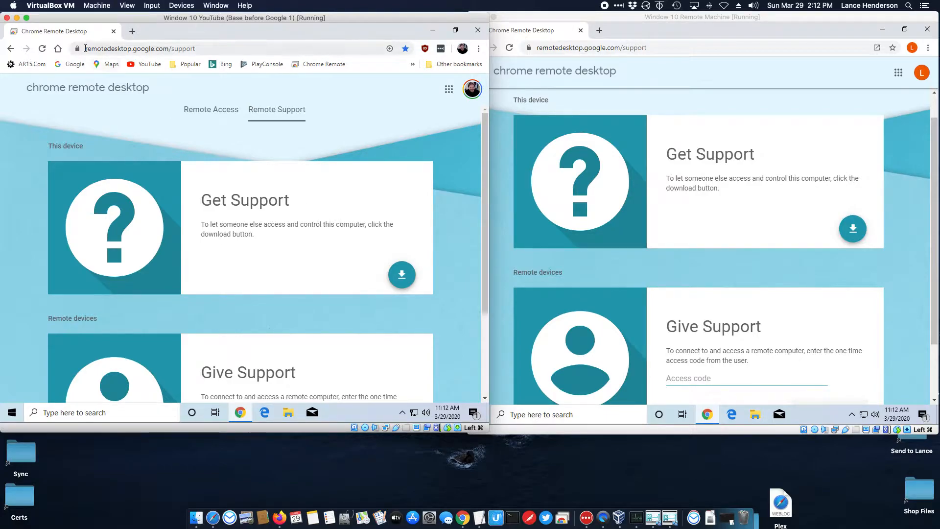
pyautogui.doubleClick(115, 48)
pyautogui.moveTo(133, 51); pyautogui.dragTo(167, 55)
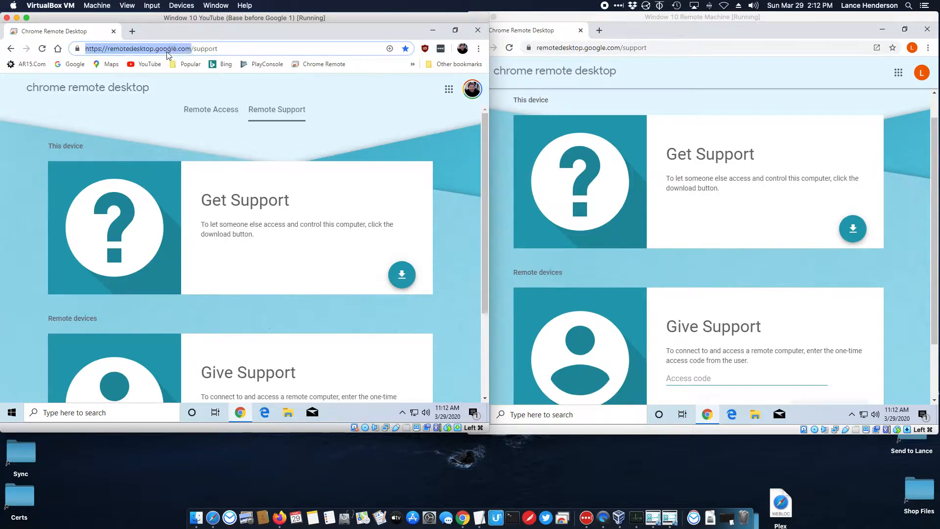
pyautogui.click(154, 100)
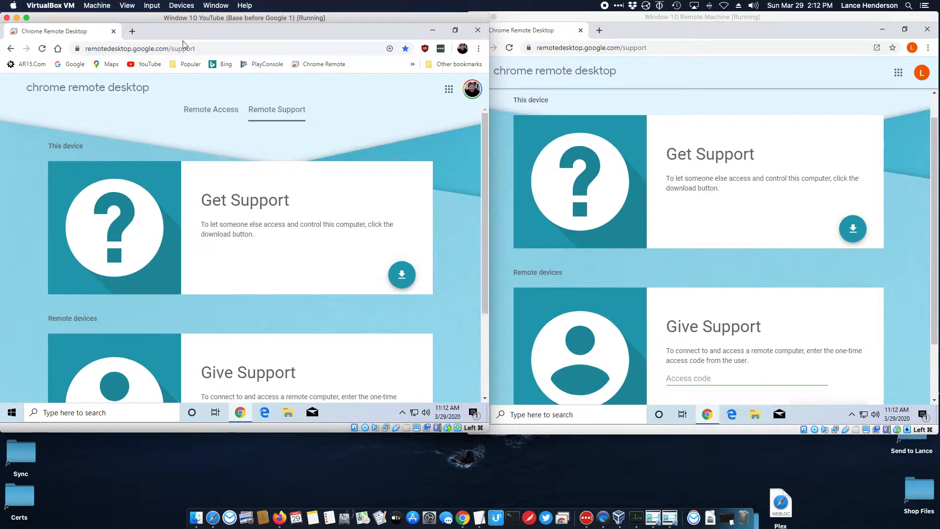
pyautogui.click(209, 112)
pyautogui.click(280, 113)
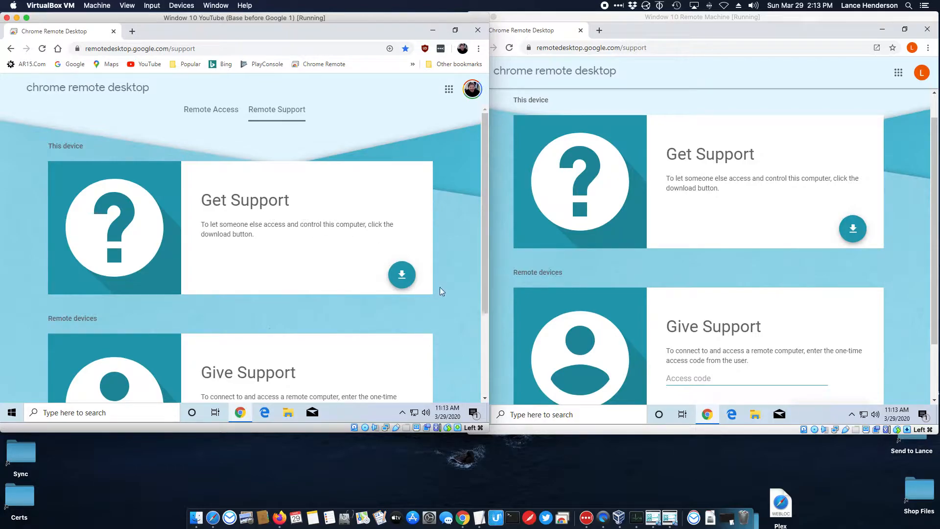
# On the left VM, add the Chrome Remote Desktop extension and save its 14.8 MB host installer to Downloads.
pyautogui.click(406, 277)
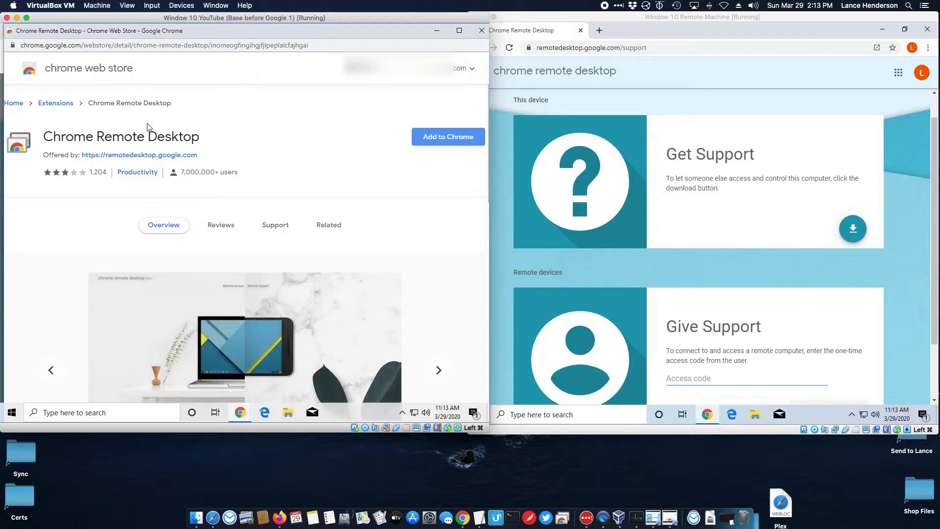
pyautogui.click(423, 143)
pyautogui.click(273, 178)
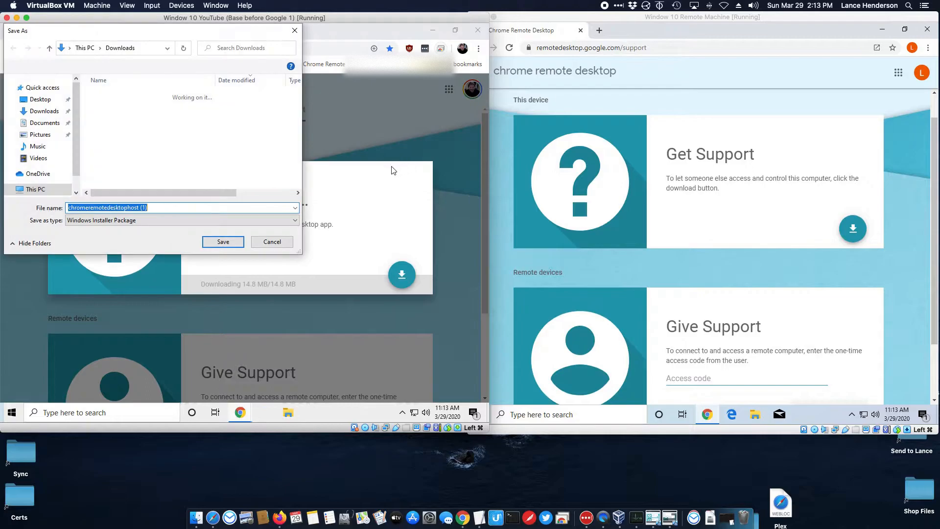
pyautogui.click(218, 247)
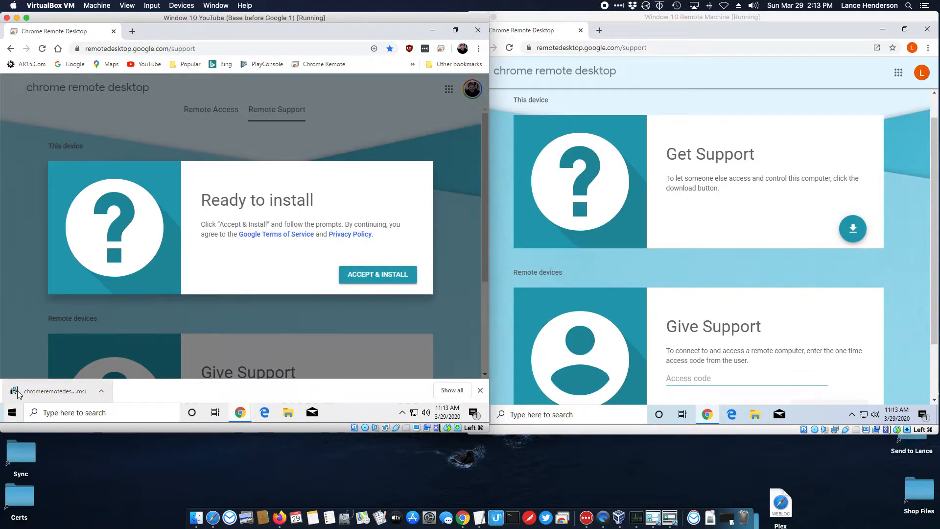
# Accept the terms and install the Chrome Remote Desktop host on the left VM, approving the UAC prompt.
pyautogui.click(374, 275)
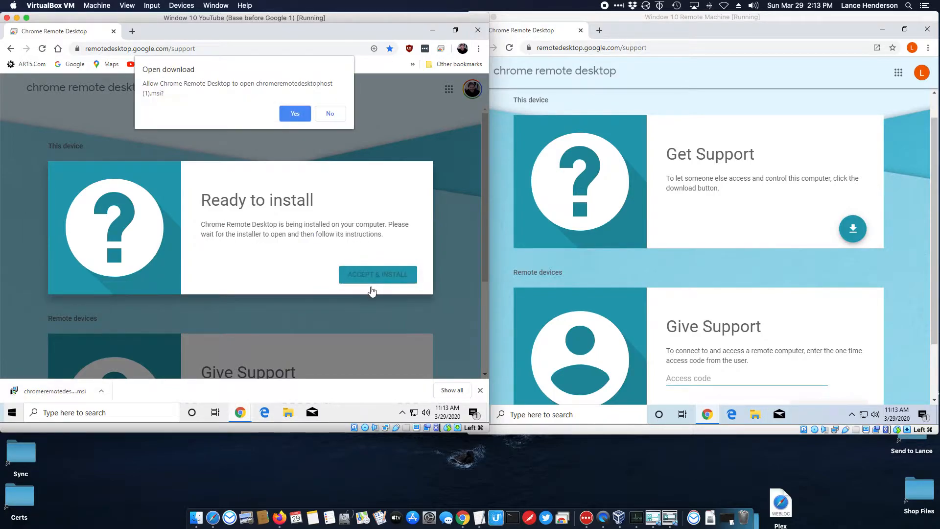
pyautogui.click(288, 113)
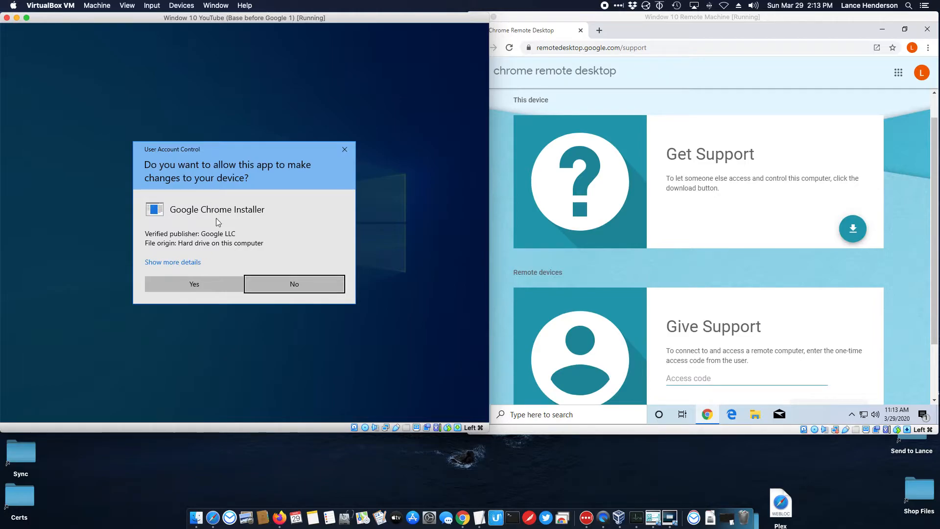
pyautogui.click(197, 278)
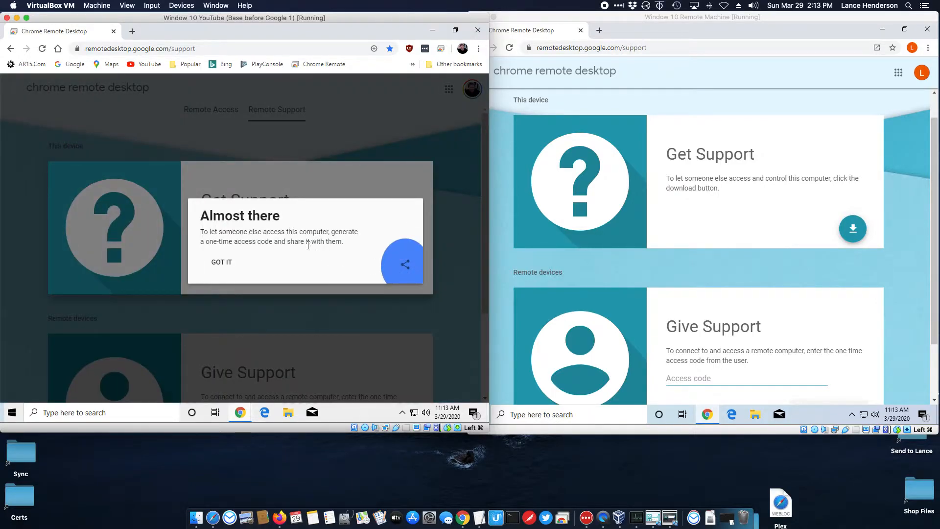
pyautogui.click(229, 263)
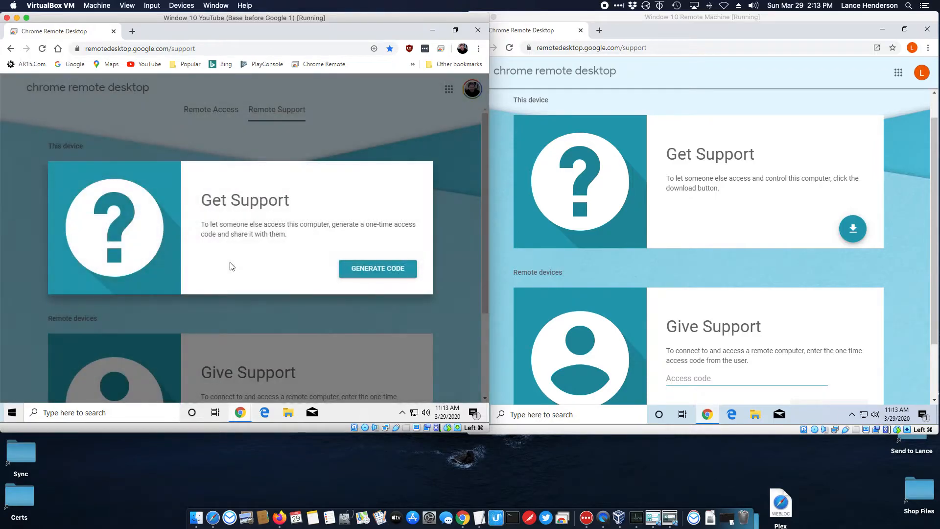
pyautogui.click(707, 178)
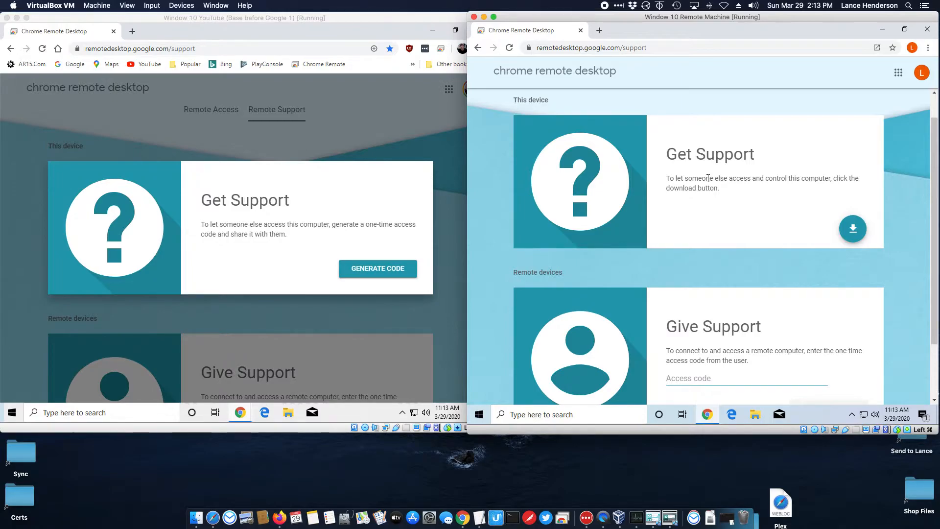
# On the right VM, add the Chrome Remote Desktop extension and return to the Remote Support page.
pyautogui.click(852, 228)
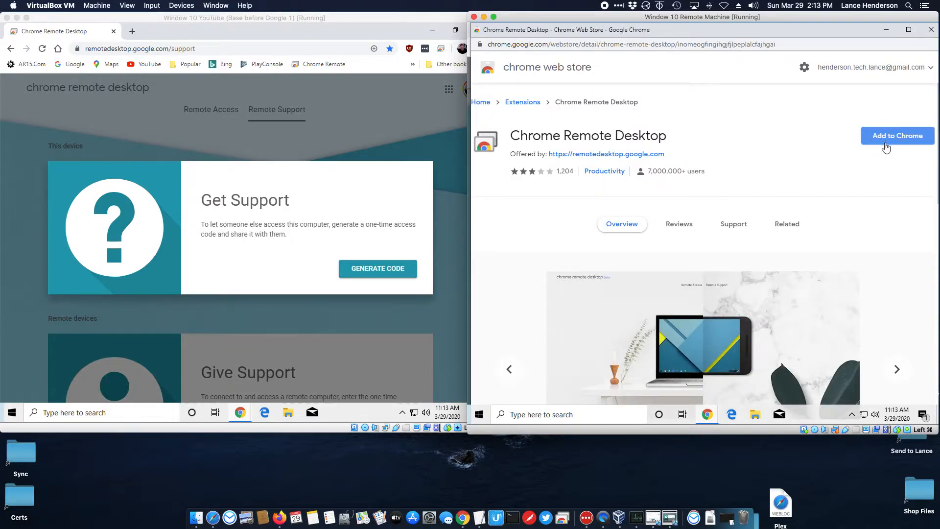
pyautogui.click(885, 145)
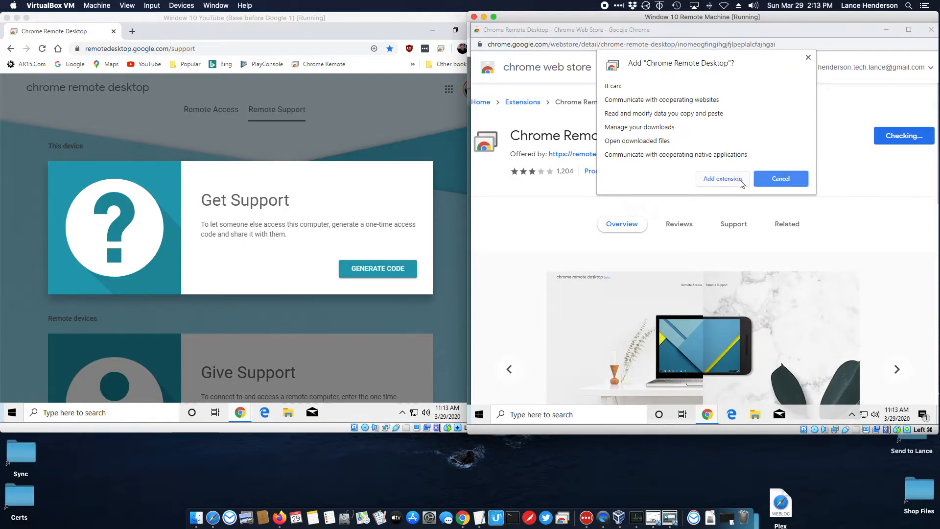
pyautogui.click(770, 179)
pyautogui.click(886, 31)
pyautogui.scroll(-3, 834, 167)
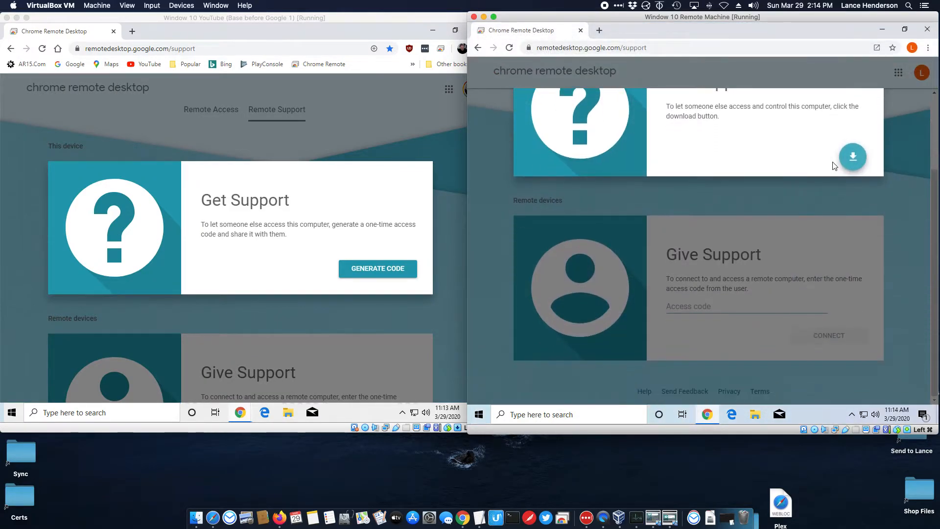
# Generate a one-time access code on the left VM and enter it in the right VM's Access code field.
pyautogui.click(794, 297)
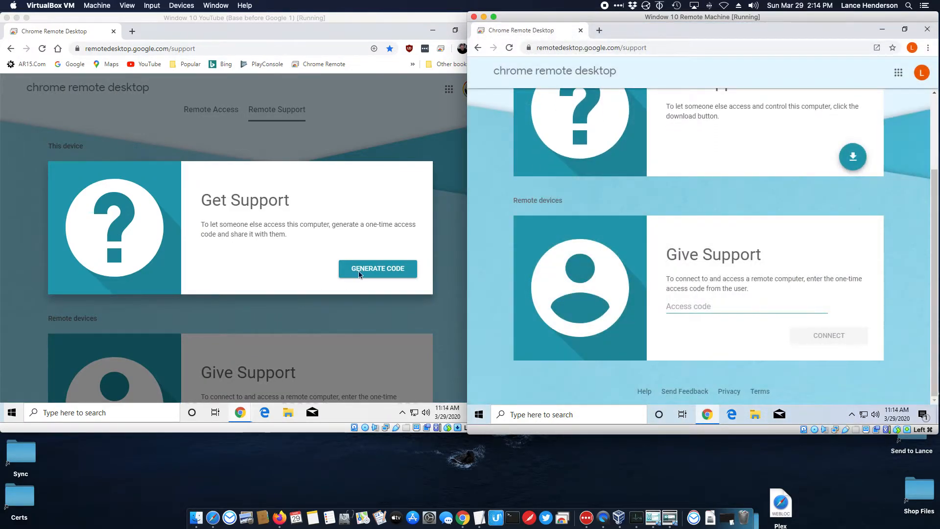
pyautogui.click(302, 247)
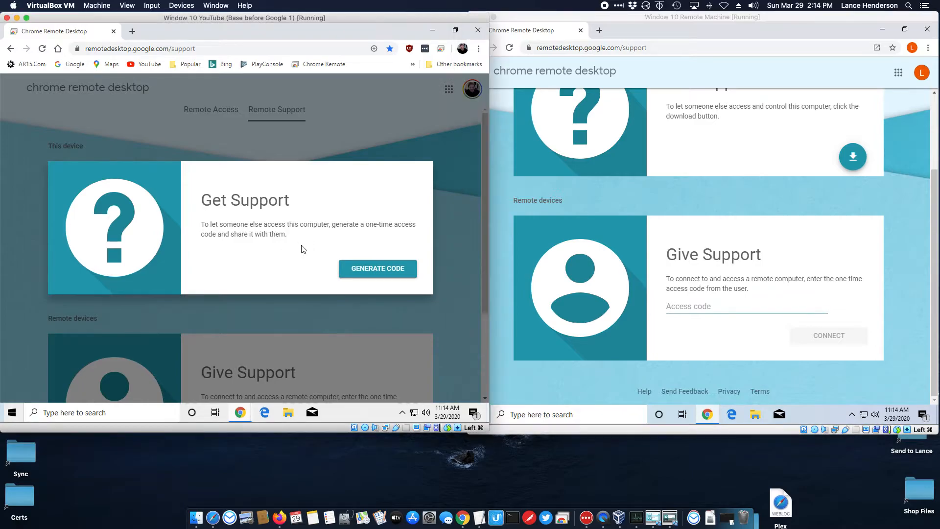
pyautogui.click(351, 267)
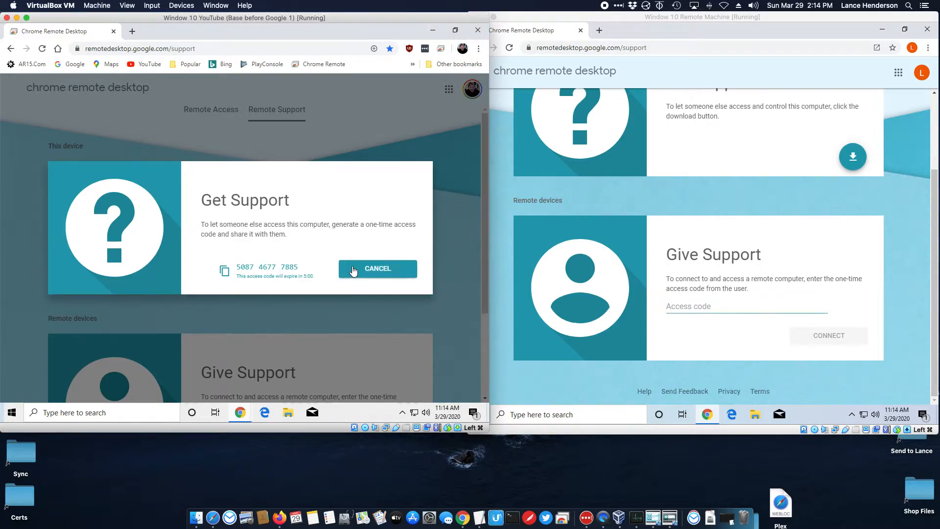
pyautogui.moveTo(238, 266); pyautogui.dragTo(325, 276)
pyautogui.click(323, 261)
pyautogui.click(673, 310)
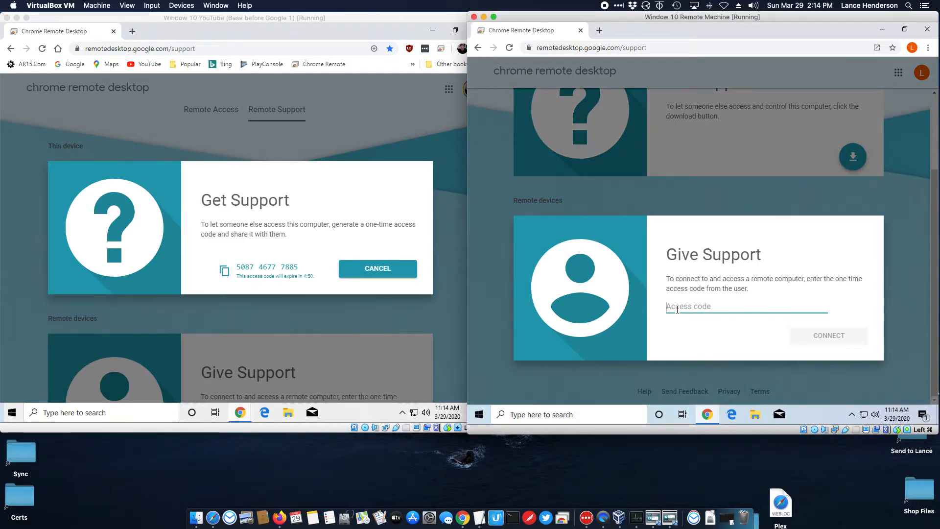
pyautogui.write('508')
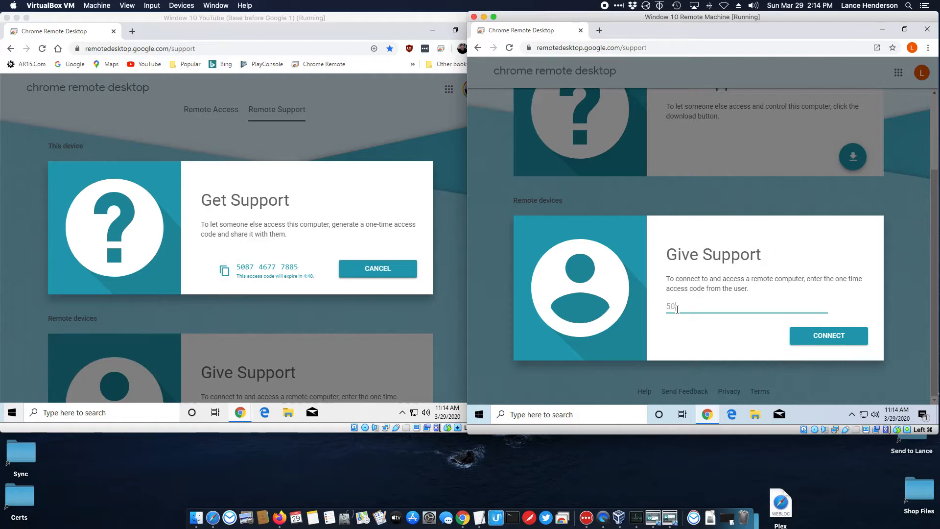
pyautogui.write('746777885')
# Connect from the right VM with the access code and allow sharing on the left VM.
pyautogui.click(864, 340)
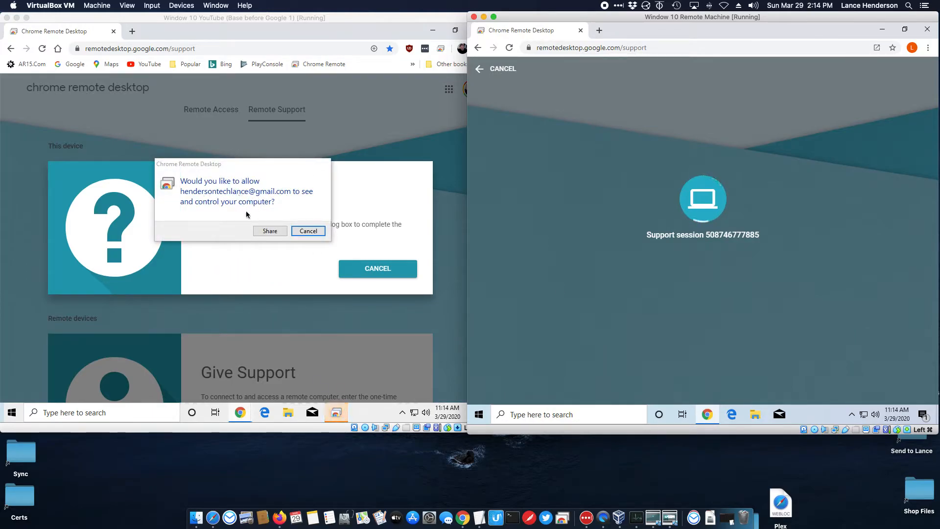
pyautogui.click(263, 231)
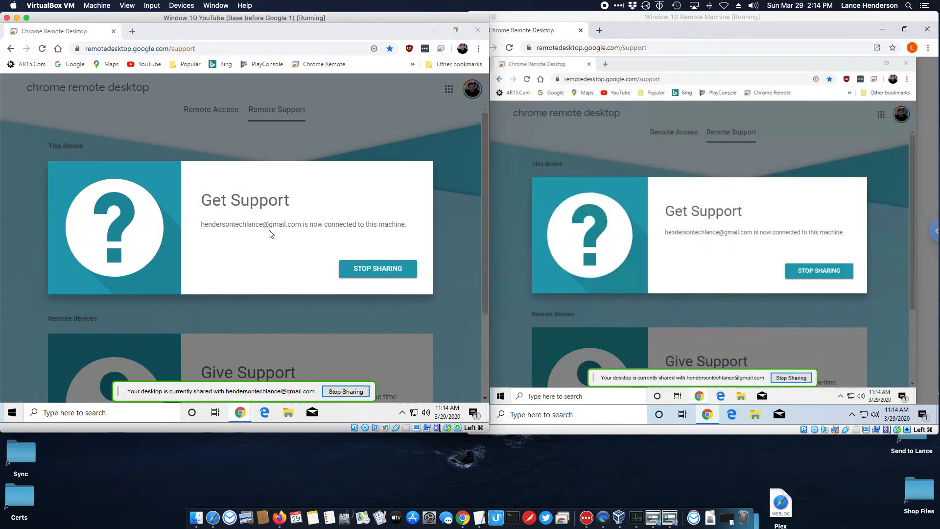
# Remotely minimize Chrome, close the Web Store window, and open then close the Demo folder.
pyautogui.click(710, 33)
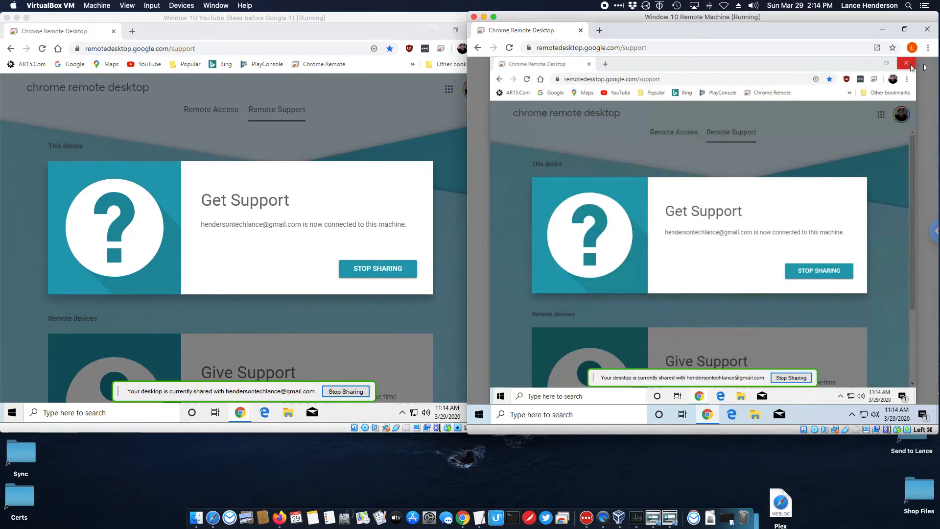
pyautogui.click(867, 63)
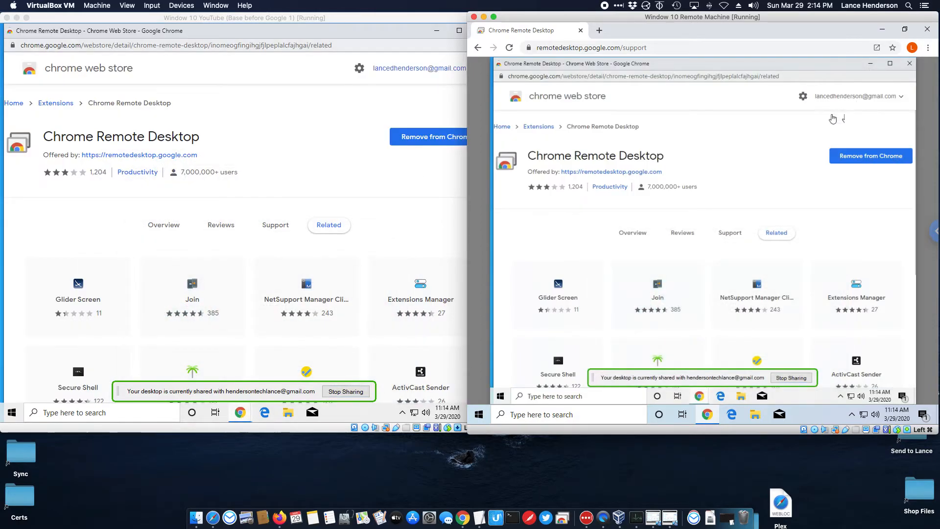
pyautogui.click(909, 63)
pyautogui.doubleClick(636, 159)
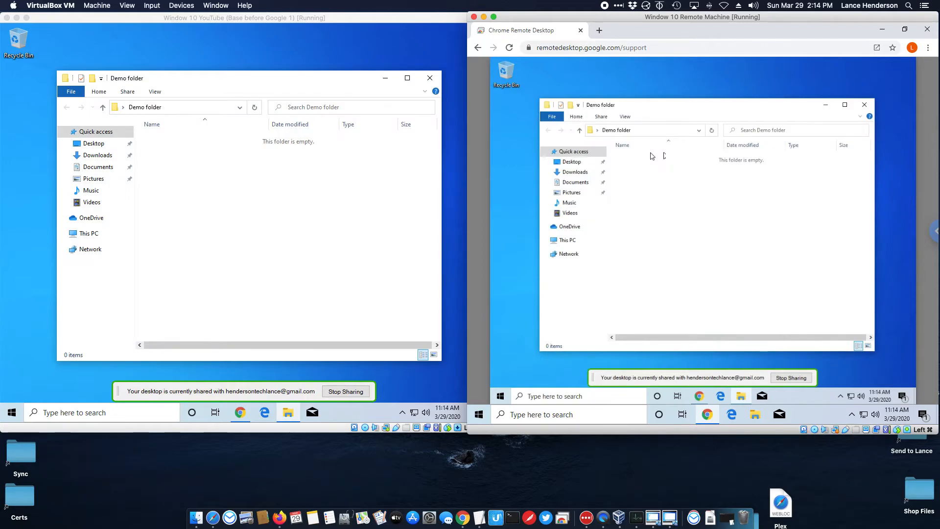
pyautogui.click(216, 88)
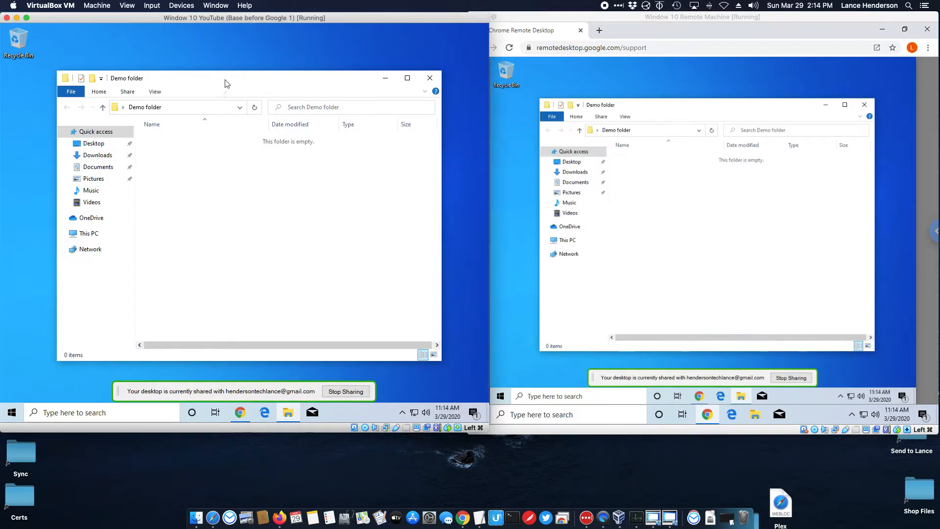
pyautogui.moveTo(237, 18); pyautogui.dragTo(240, 18)
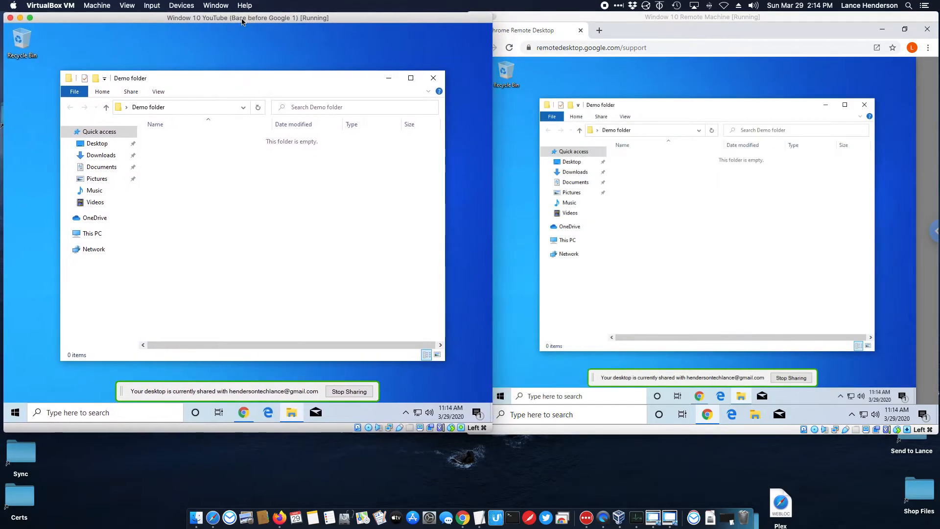
pyautogui.click(672, 116)
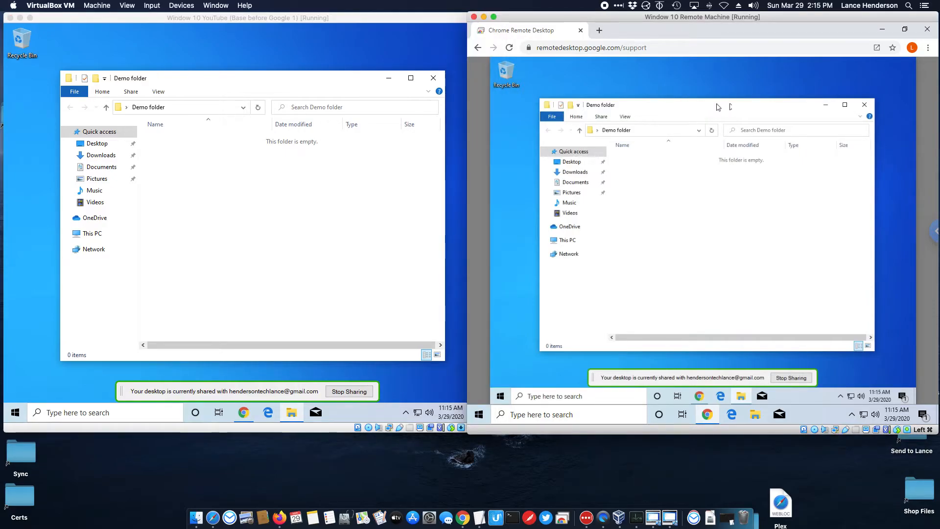
pyautogui.click(864, 105)
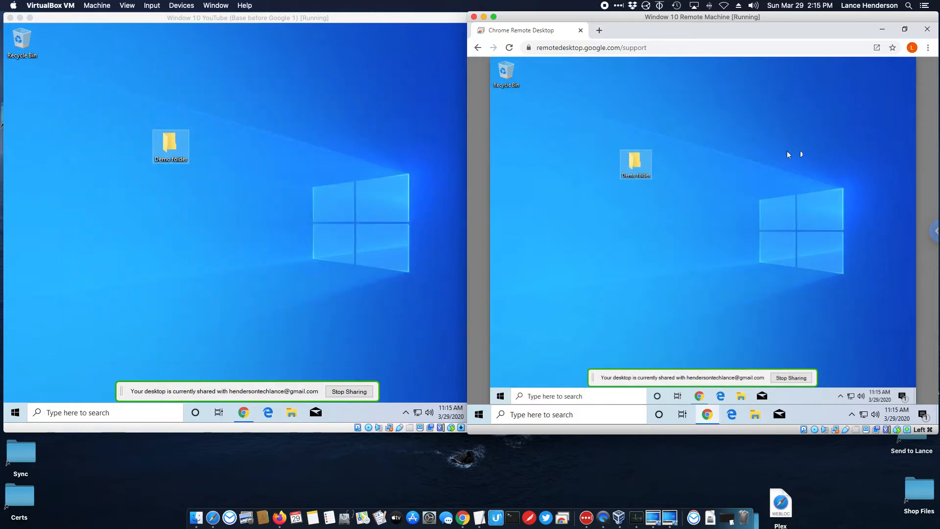
# Open and close the remote Start menu, then show and hide the hidden tray icons.
pyautogui.click(500, 395)
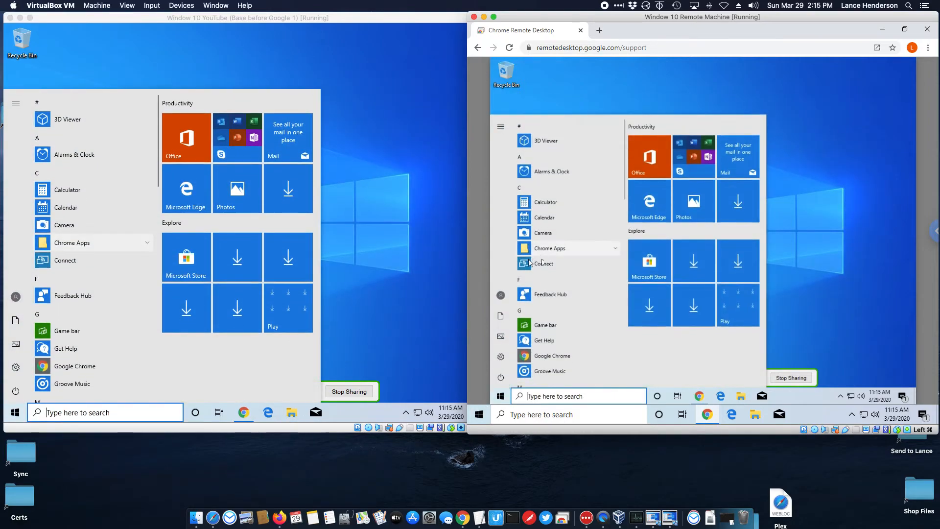
pyautogui.click(836, 223)
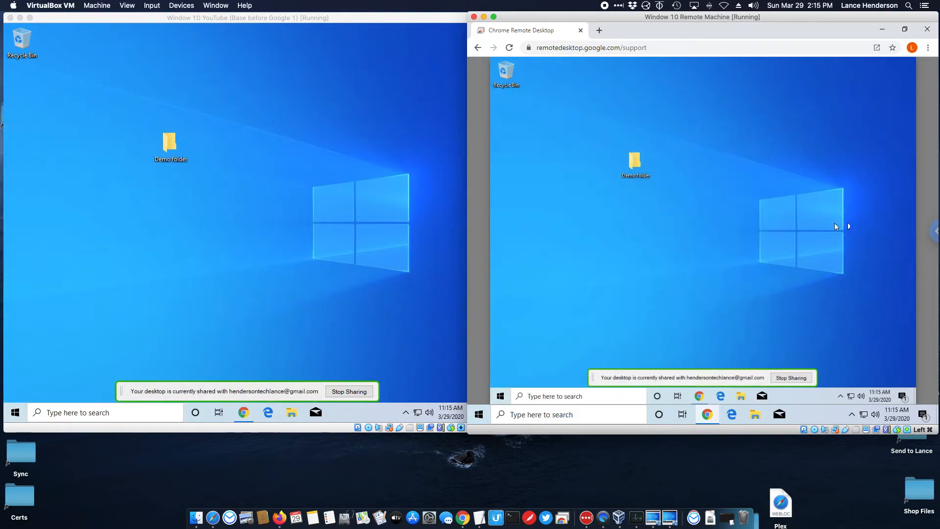
pyautogui.click(840, 396)
pyautogui.click(762, 243)
# Stop sharing, dismiss the session-ended notice on the left VM, and generate a new access code.
pyautogui.click(351, 392)
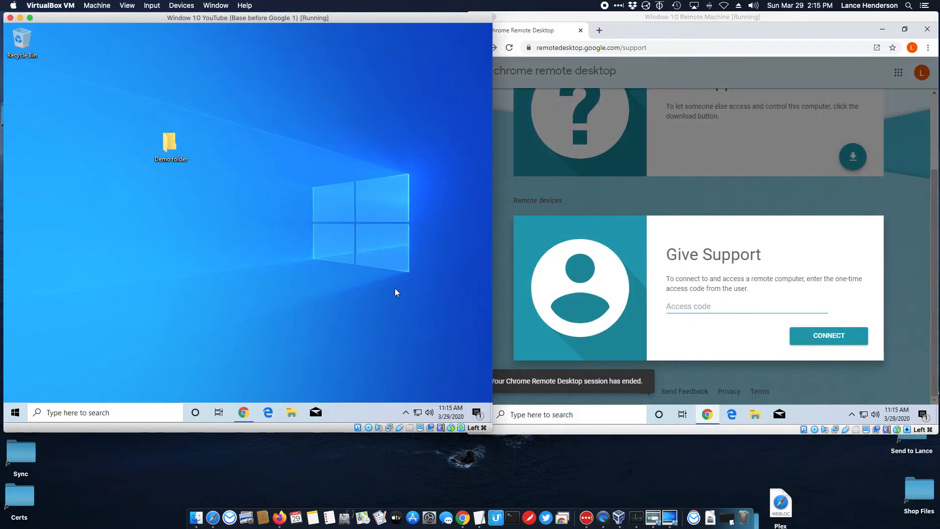
pyautogui.click(728, 202)
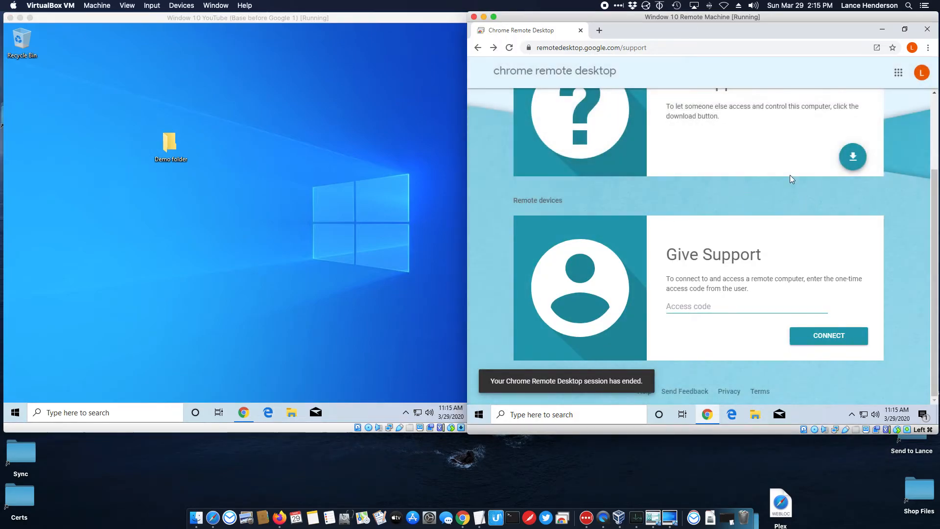
pyautogui.click(333, 220)
pyautogui.click(243, 412)
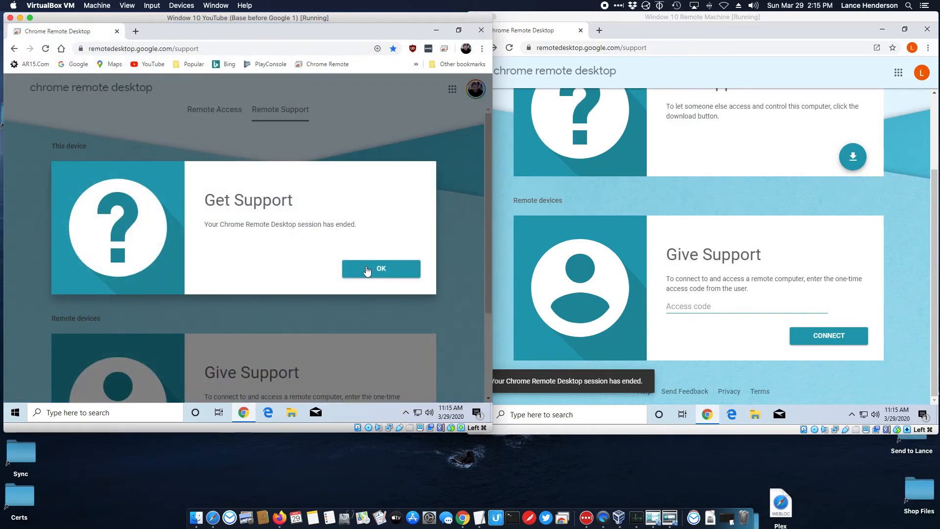
pyautogui.click(367, 269)
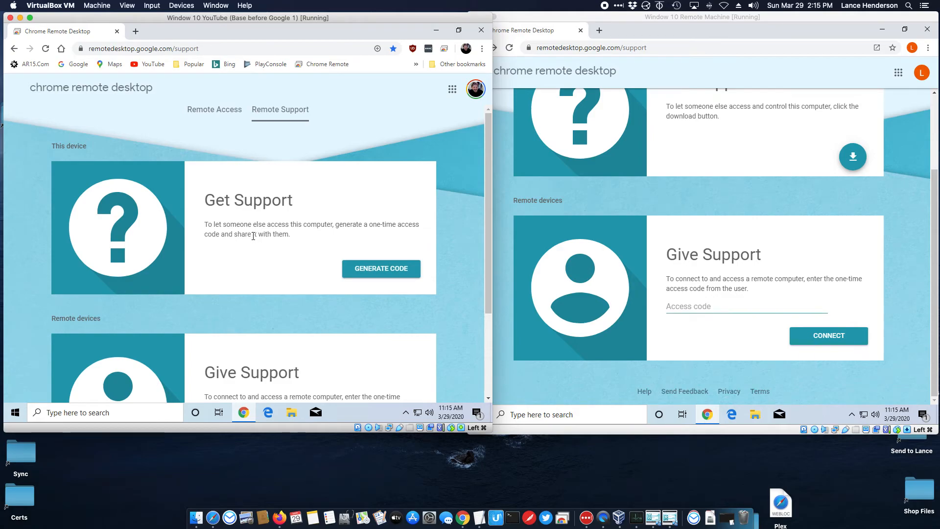
pyautogui.click(373, 276)
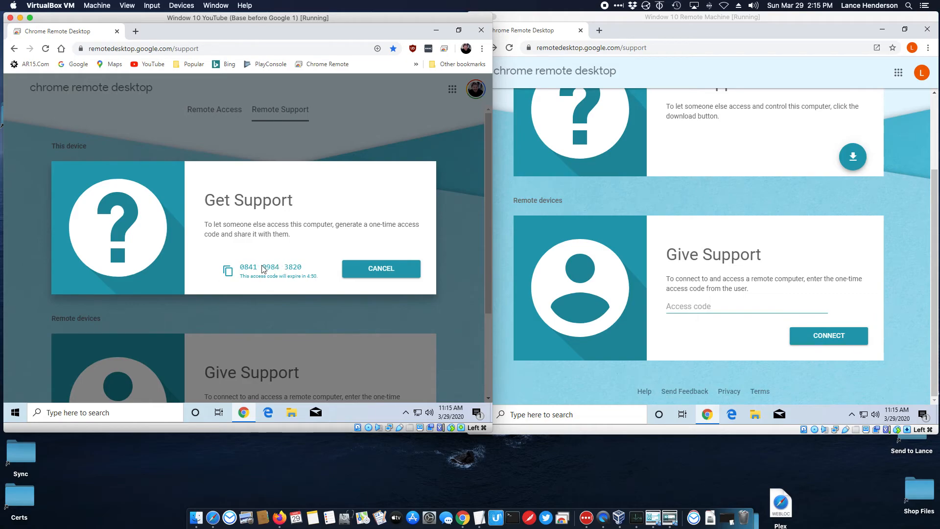
# Enter the new access code in the right VM's Access code field and connect.
pyautogui.click(687, 306)
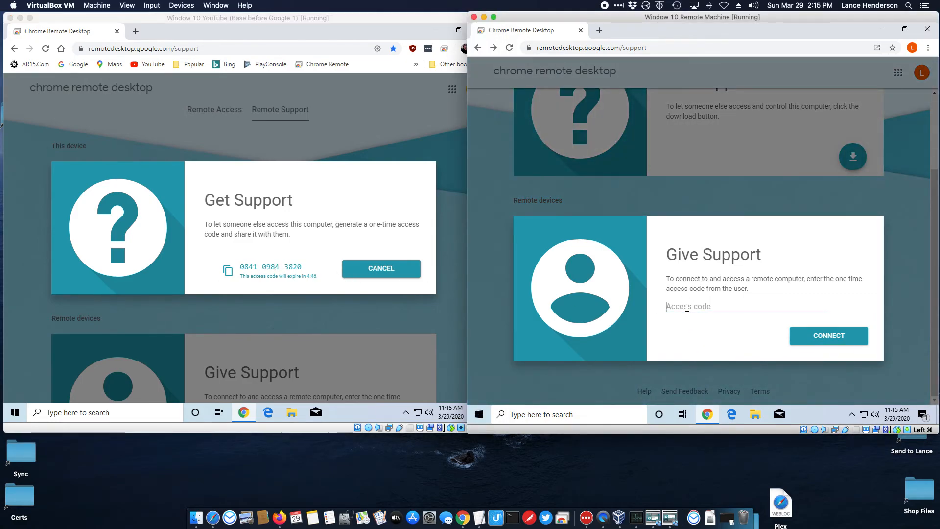
pyautogui.write('084109843820')
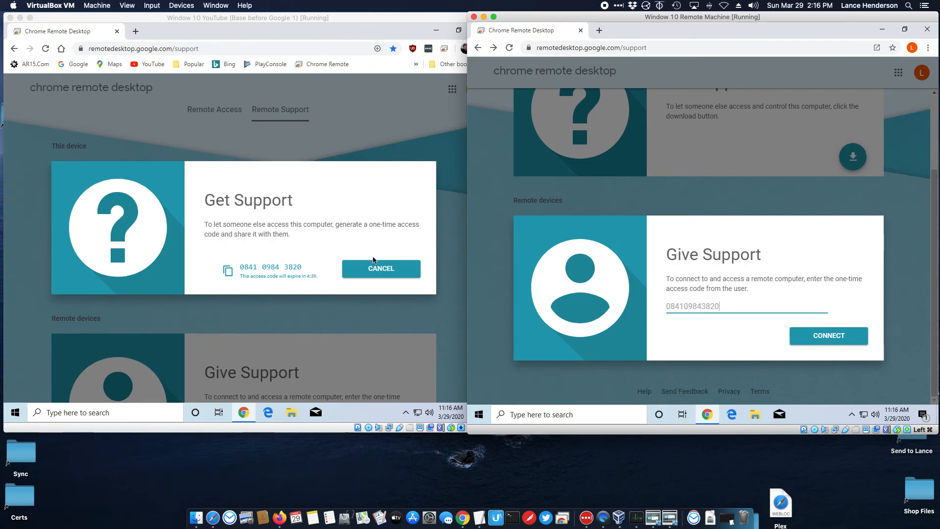
pyautogui.click(228, 273)
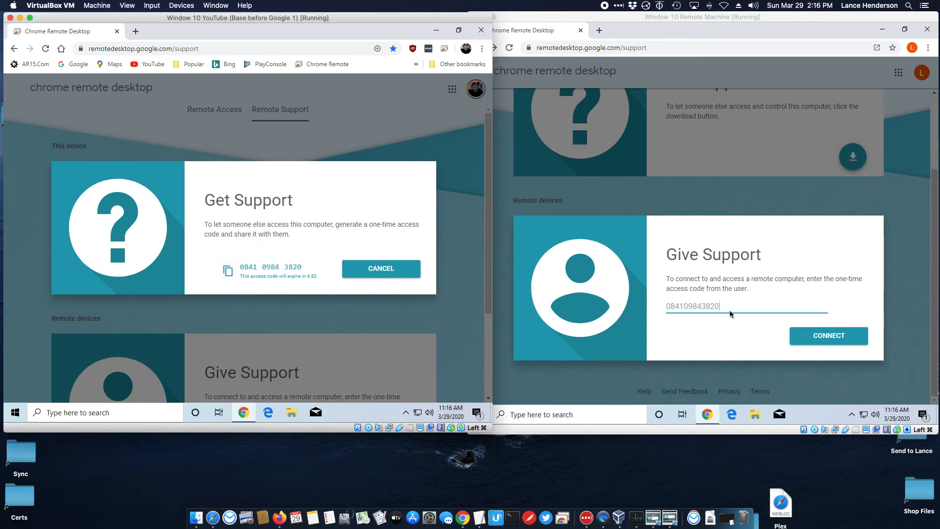
pyautogui.click(760, 315)
pyautogui.click(828, 336)
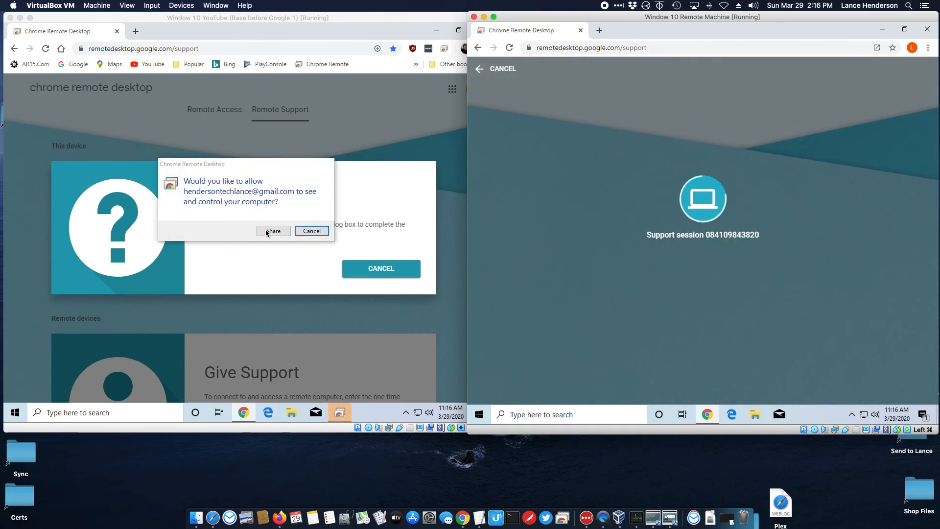
# Accept the share request so the helper can see and control the left VM, then minimize its remote Chrome window.
pyautogui.click(272, 231)
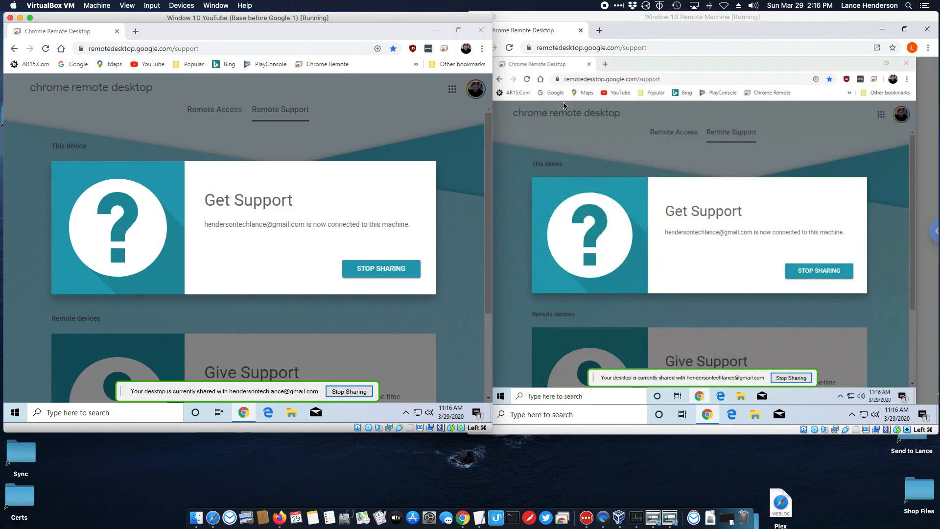
pyautogui.click(866, 66)
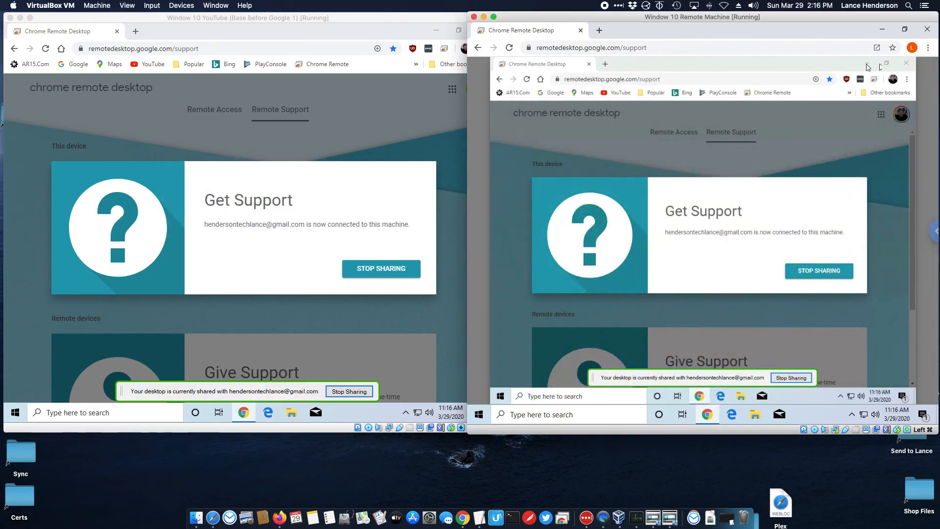
pyautogui.click(867, 65)
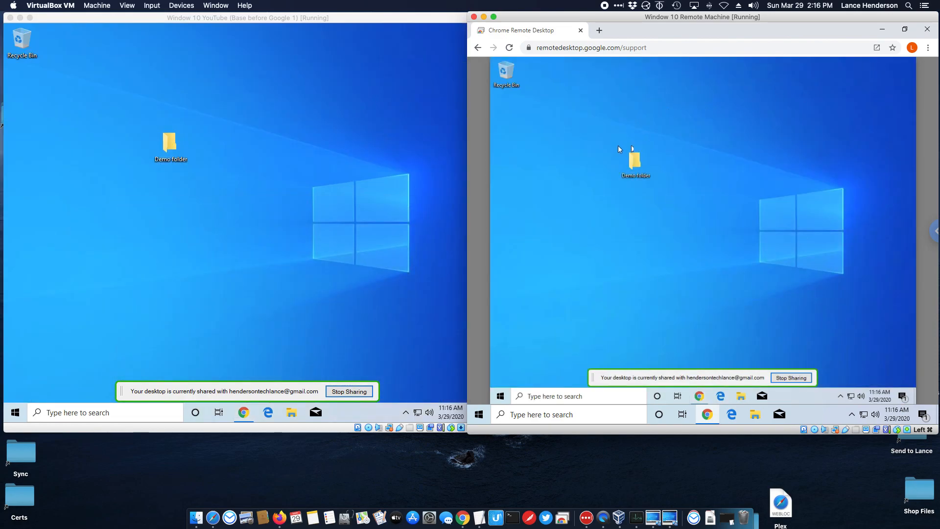
# Open and close the Demo folder on the remote desktop, then stop sharing from the left VM.
pyautogui.doubleClick(636, 157)
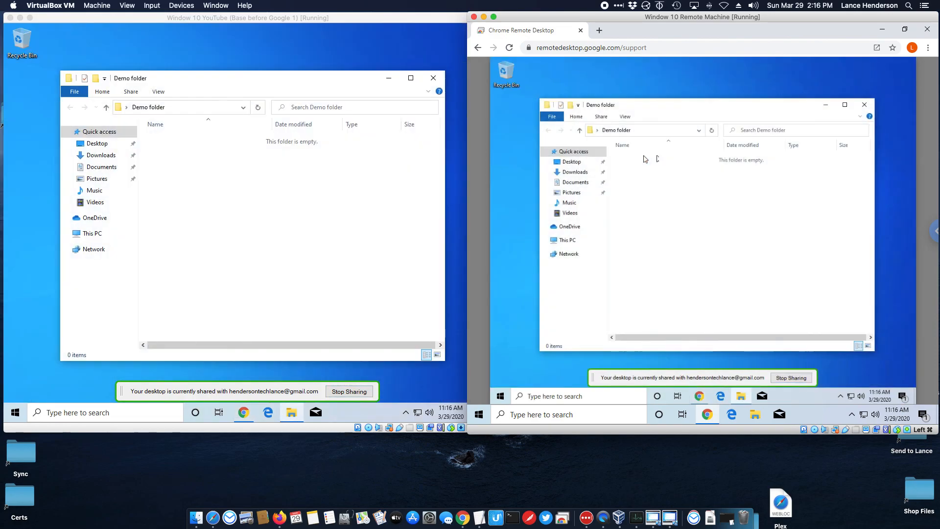
pyautogui.click(864, 110)
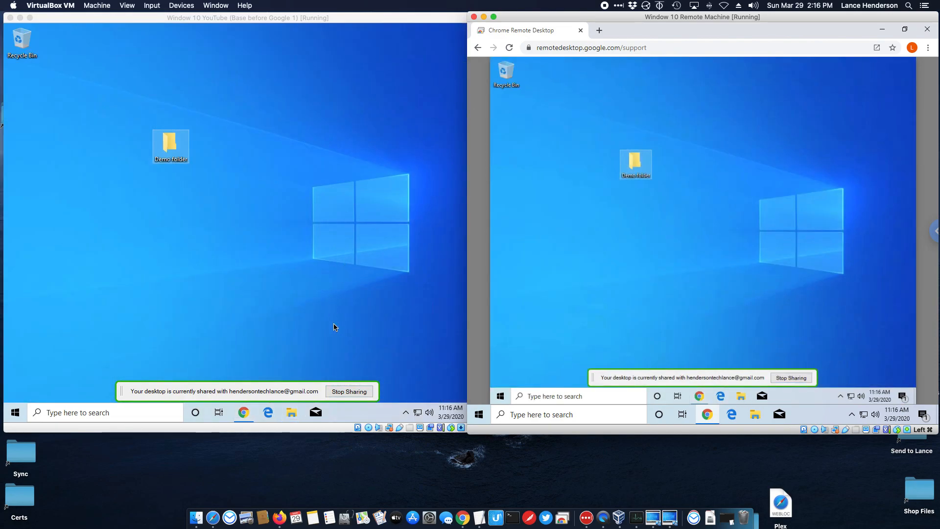
pyautogui.click(349, 391)
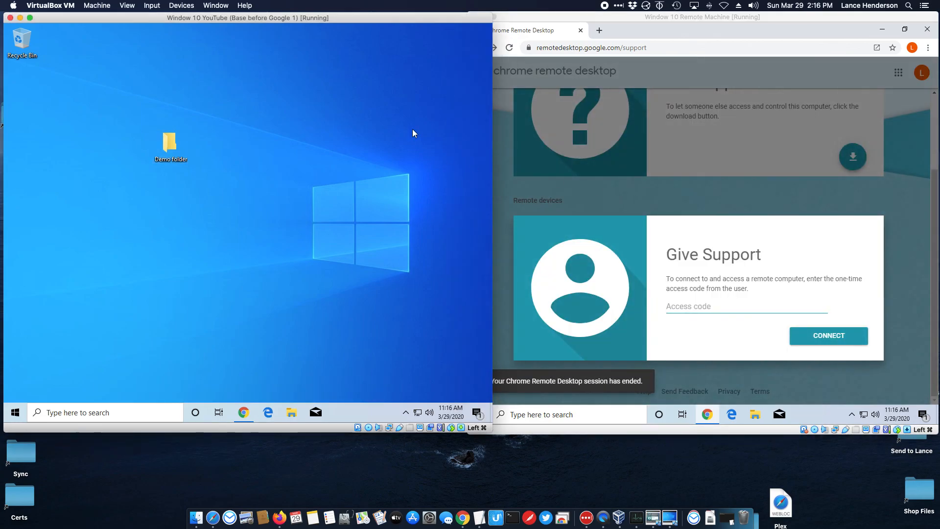